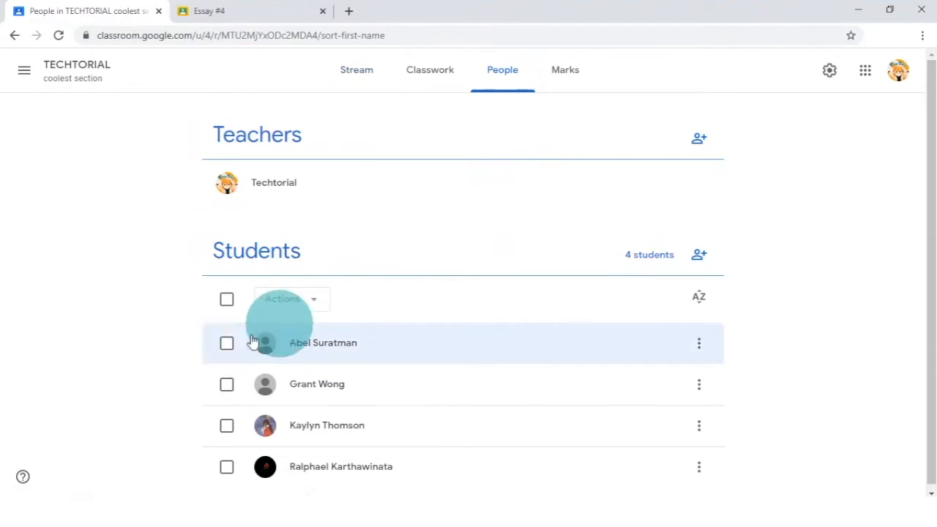
Select the first three students and bring up the Mute confirmation for them, cancelling it without muting anyone
click(227, 343)
click(226, 384)
click(228, 426)
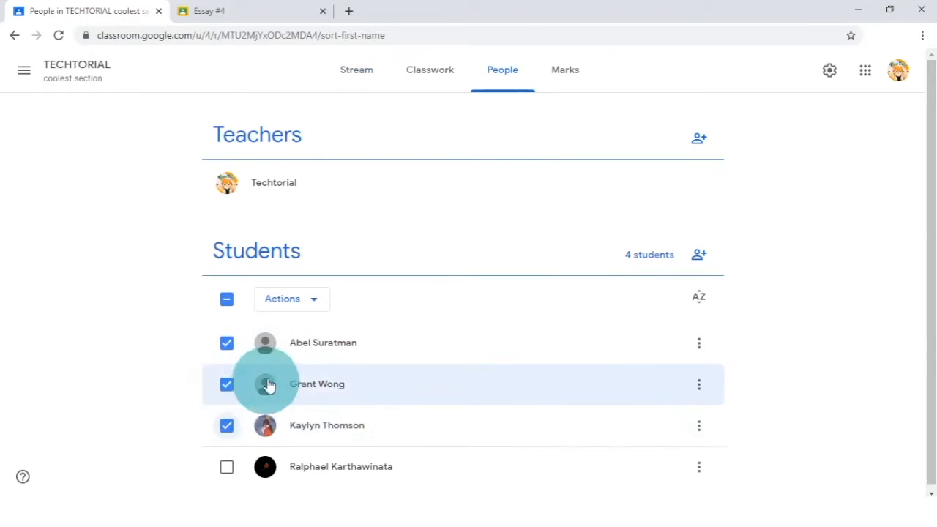
click(311, 304)
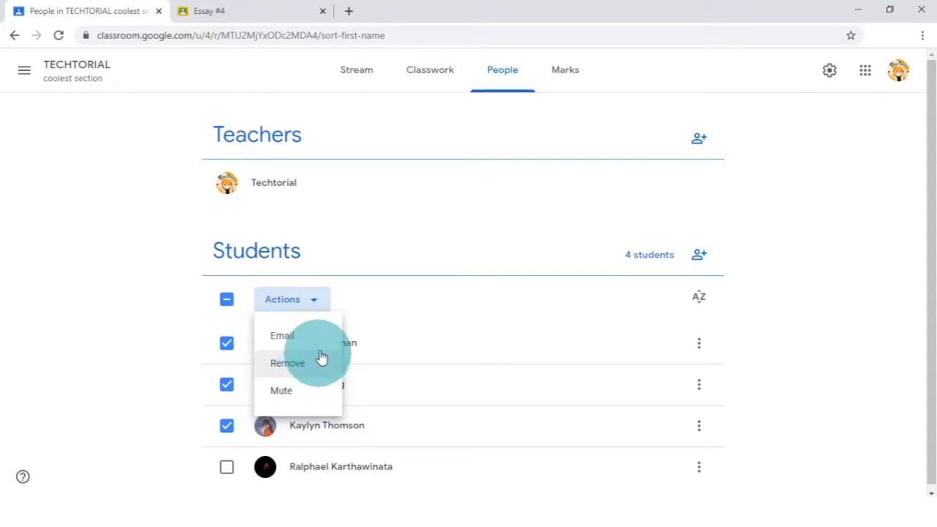
click(288, 393)
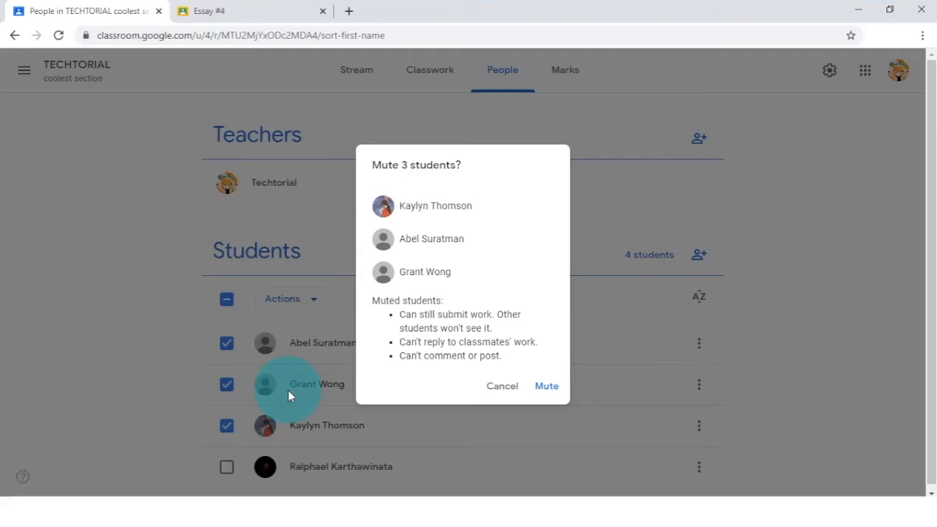
click(500, 386)
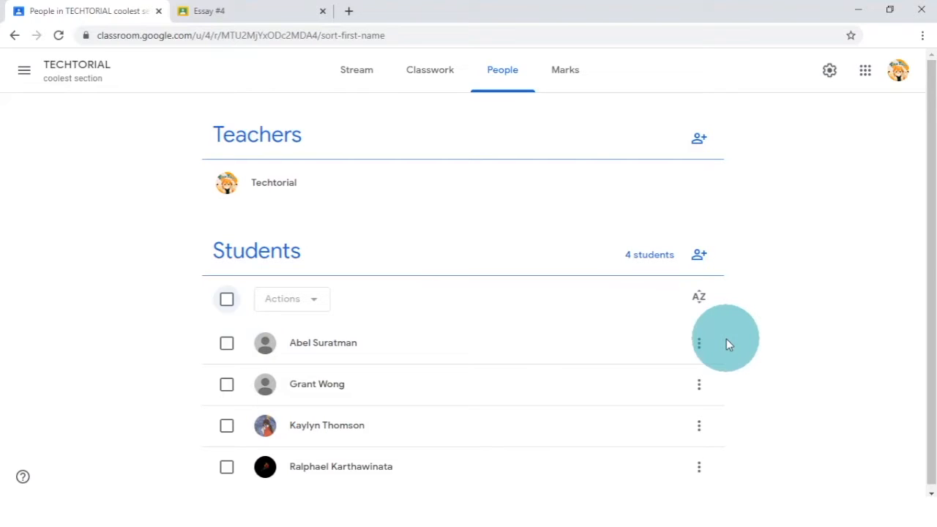
Sort the student list by surname and switch it back to sorting by first name
click(701, 299)
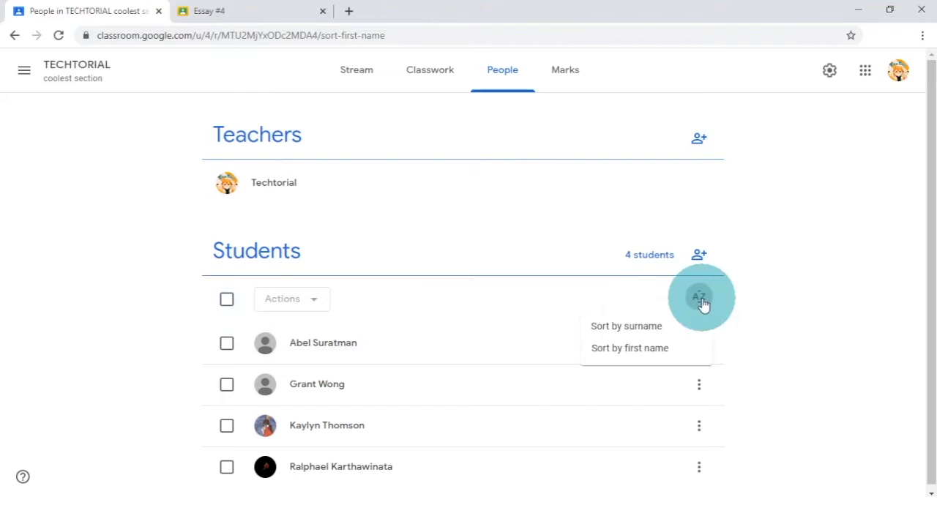
click(692, 332)
click(702, 303)
click(681, 347)
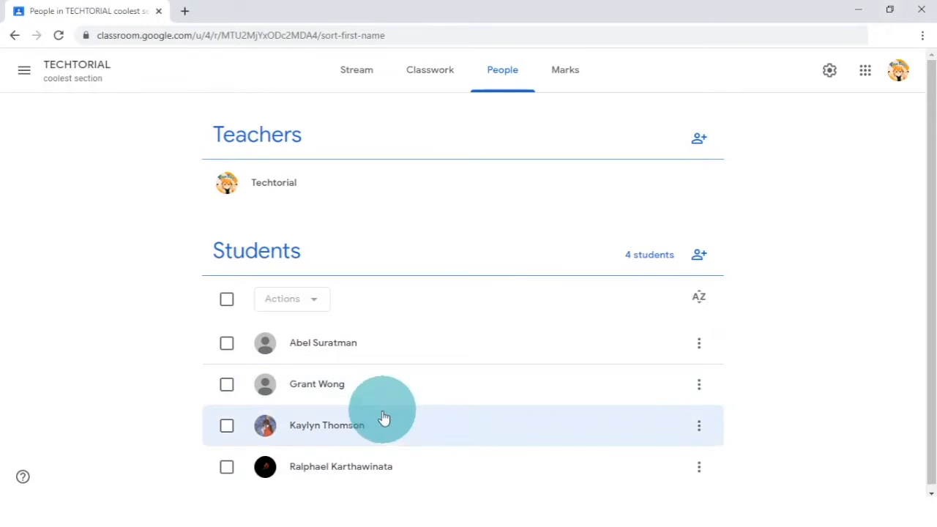
Open the third student's work page and review the statuses and due dates of the listed assignments
click(373, 429)
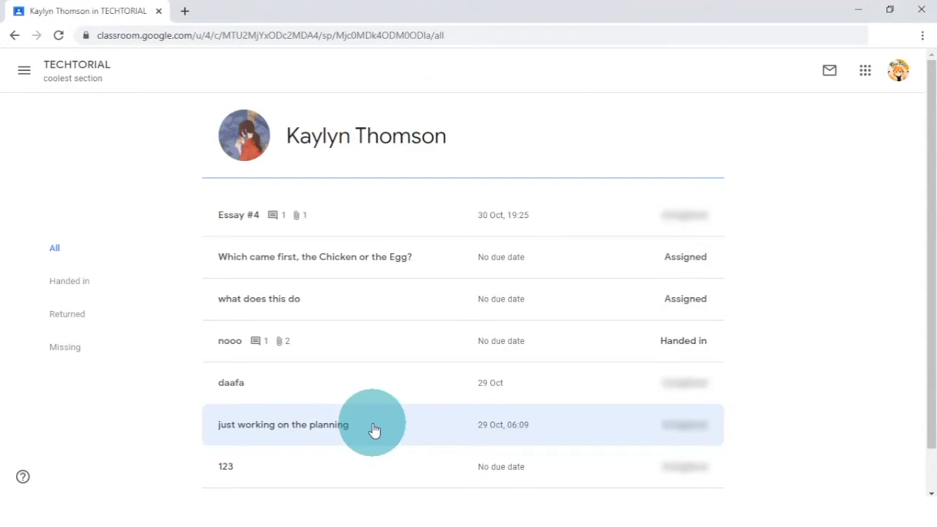
scroll(374, 430, down, 1)
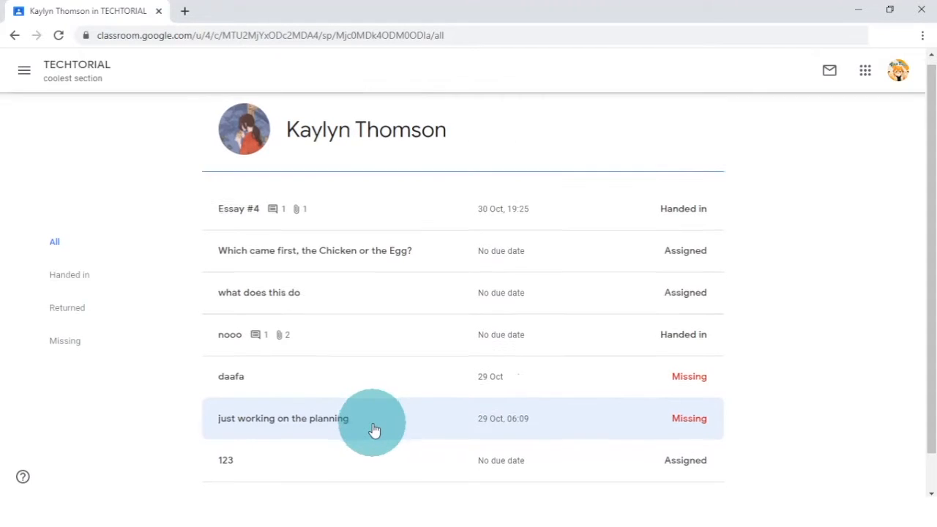
scroll(374, 429, up, 1)
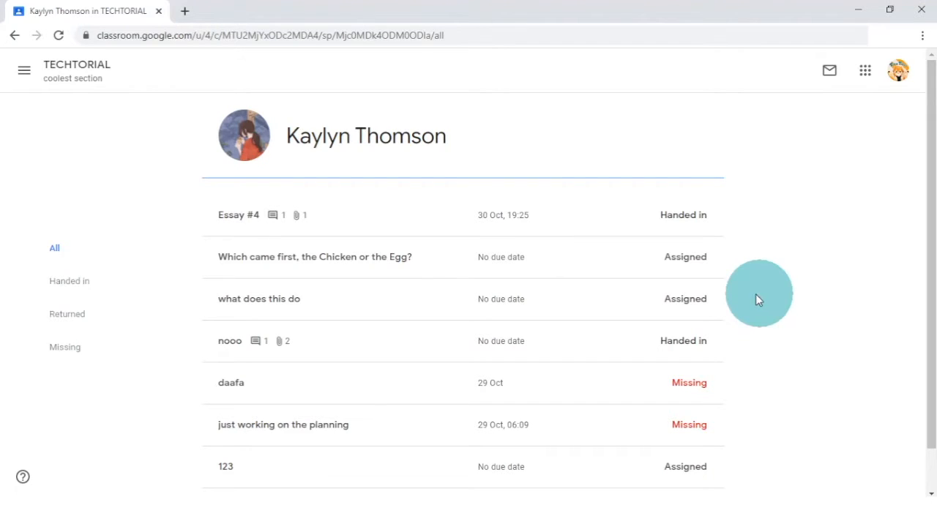
Filter the student's work by Handed in, Returned and Missing, and return to the All view
click(109, 285)
click(103, 317)
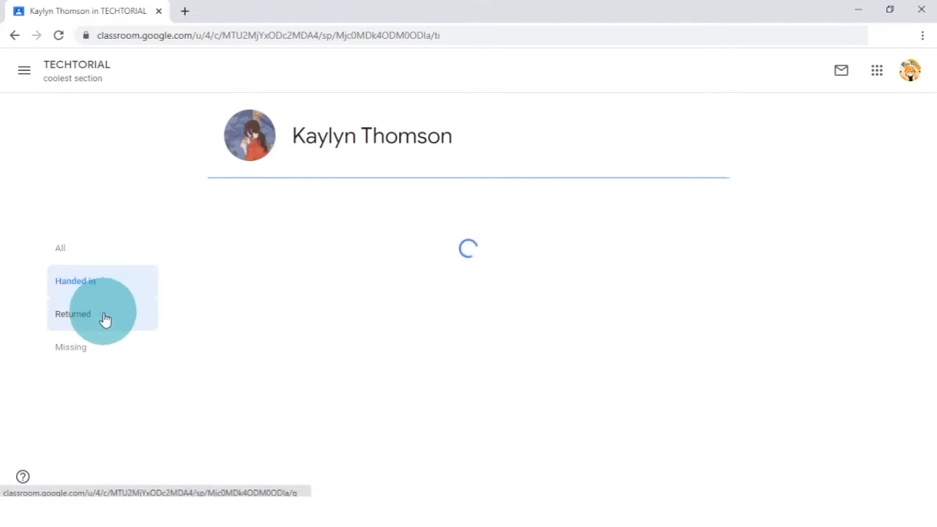
click(101, 357)
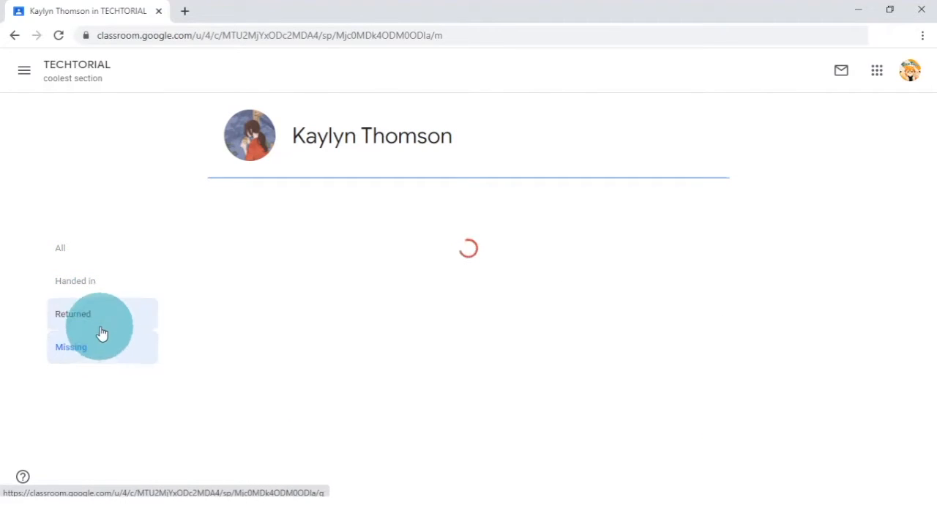
click(65, 253)
Open the details of the student's Essay #4 submission and go to its private comment field
click(334, 230)
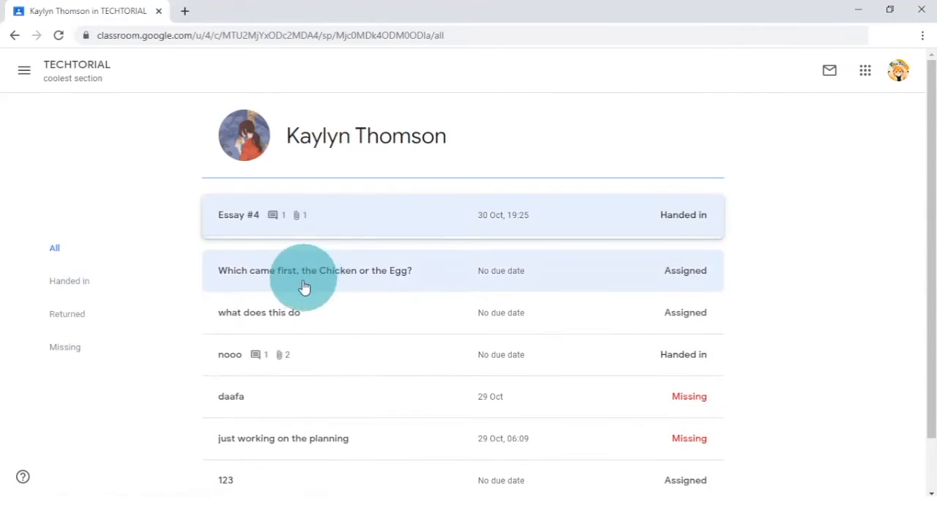
click(246, 393)
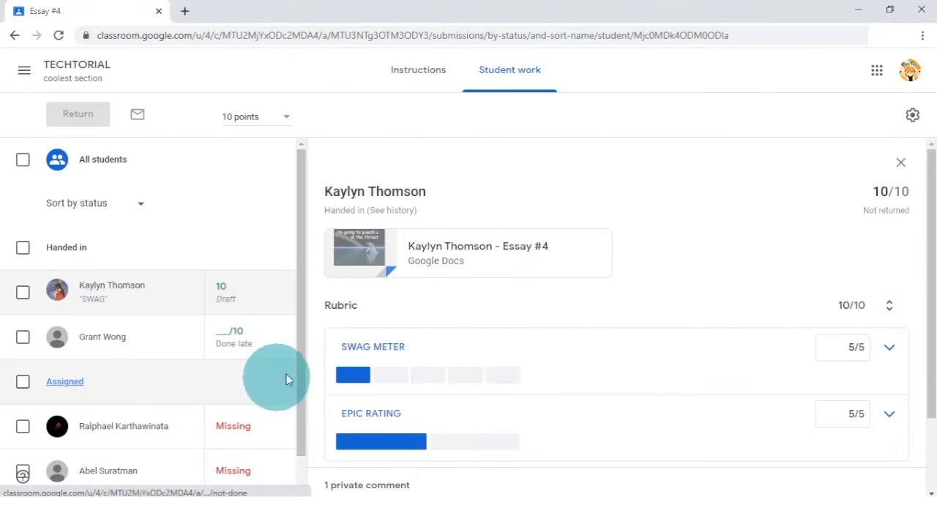
scroll(405, 354, down, 3)
click(399, 473)
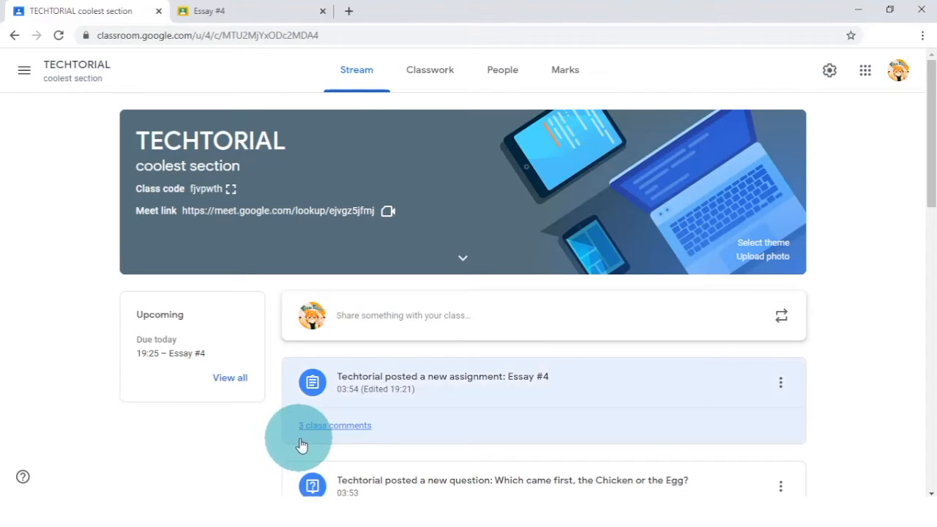
Open the Essay #4 assignment from the class stream and view its submissions by Handed in, Assigned and all students, including the status filter options
click(434, 378)
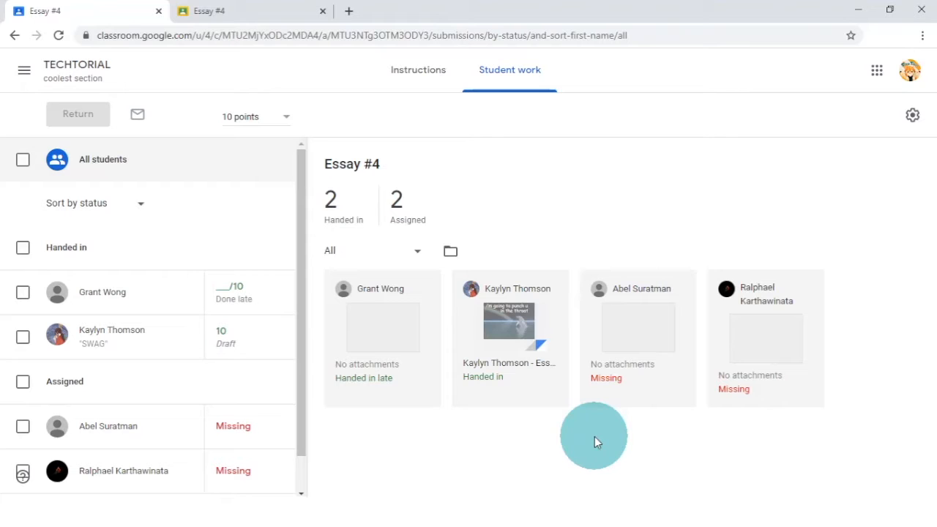
click(222, 260)
click(207, 382)
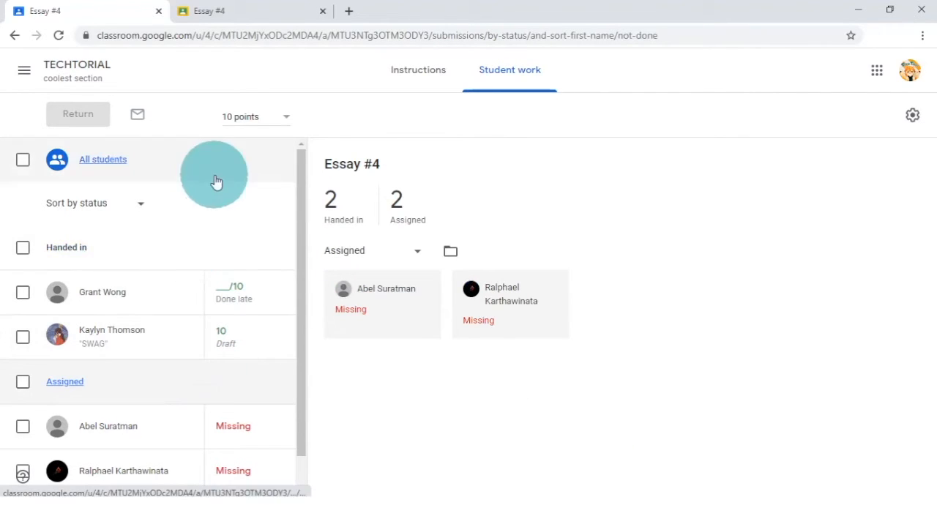
click(101, 256)
click(142, 160)
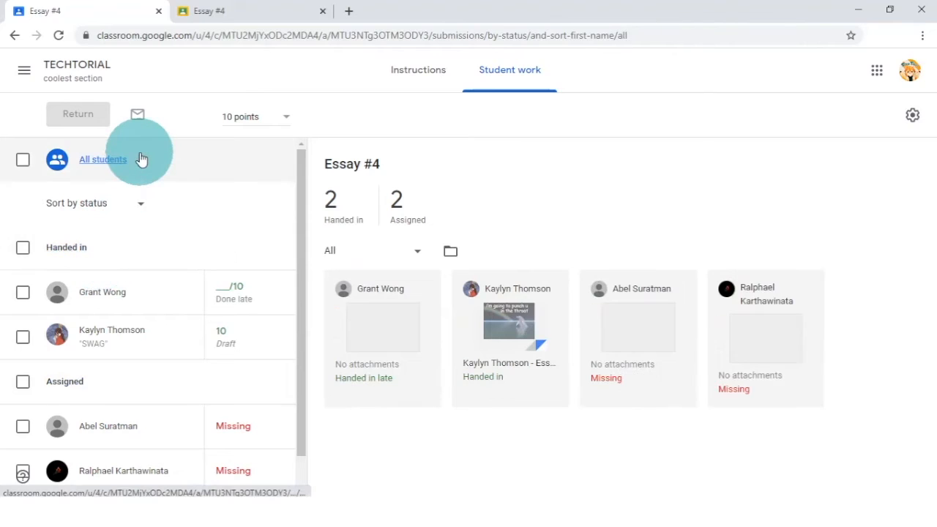
scroll(183, 284, down, 1)
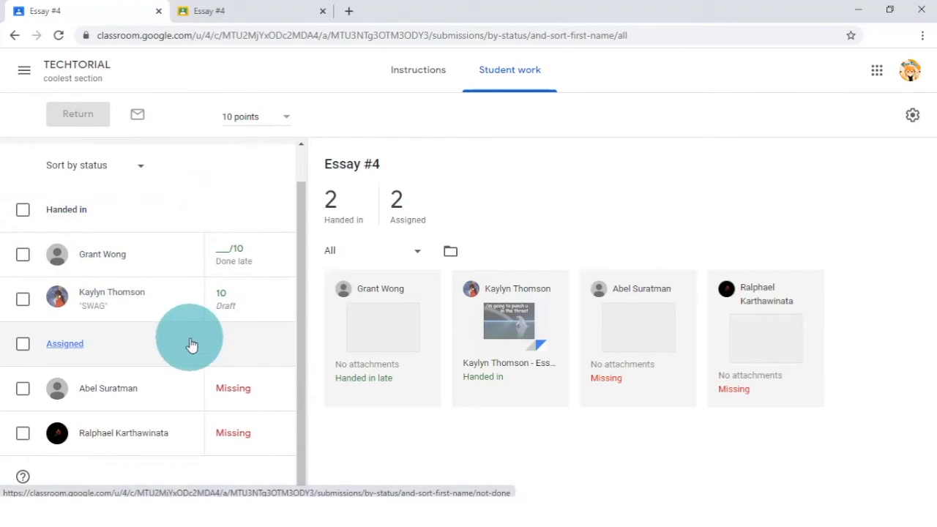
scroll(193, 340, up, 1)
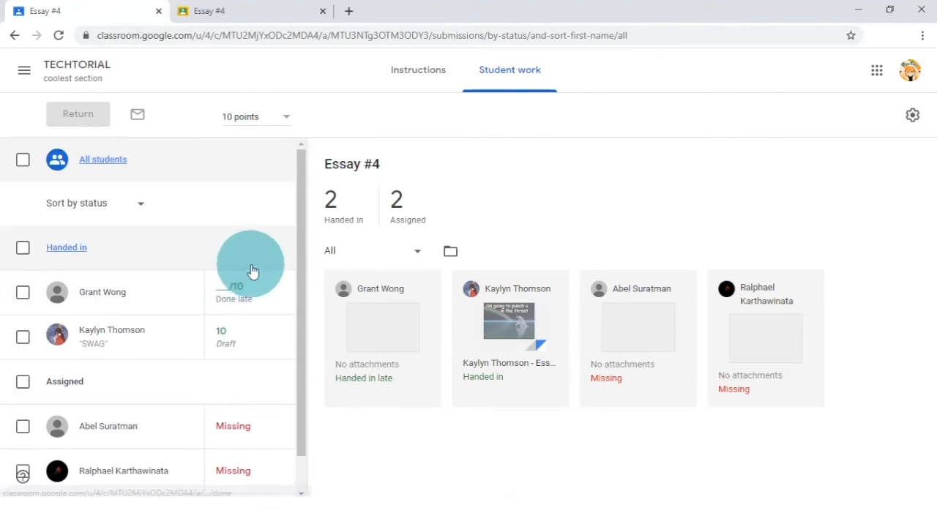
click(401, 255)
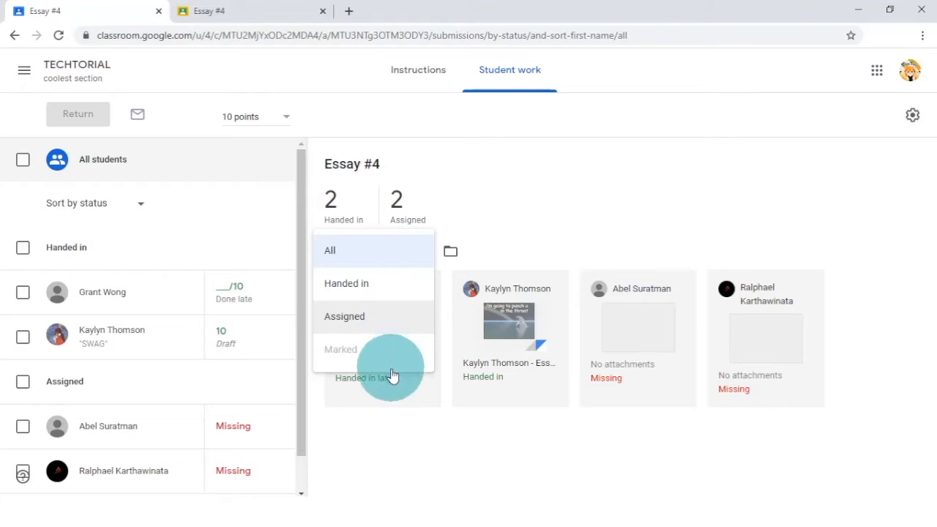
click(522, 203)
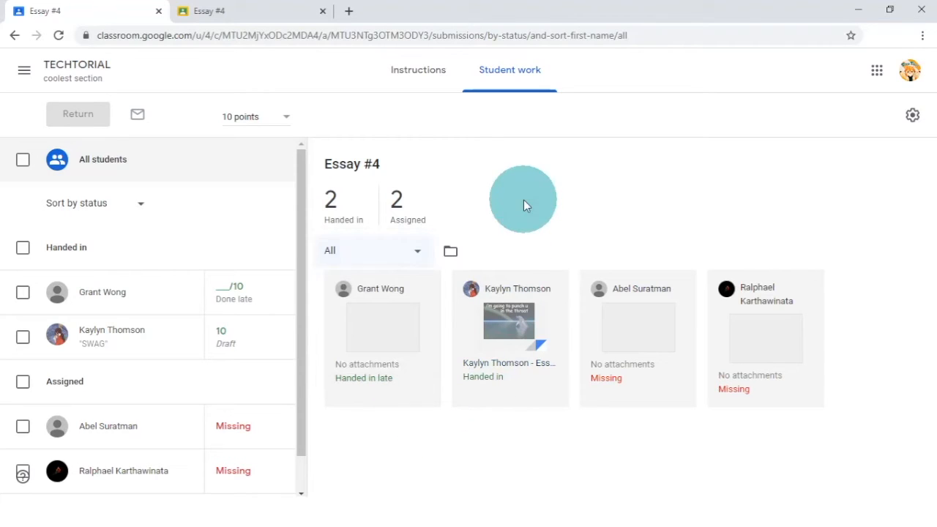
View the assignment's Google Drive folder, and close both it and the extra Essay #4 browser tab
click(450, 254)
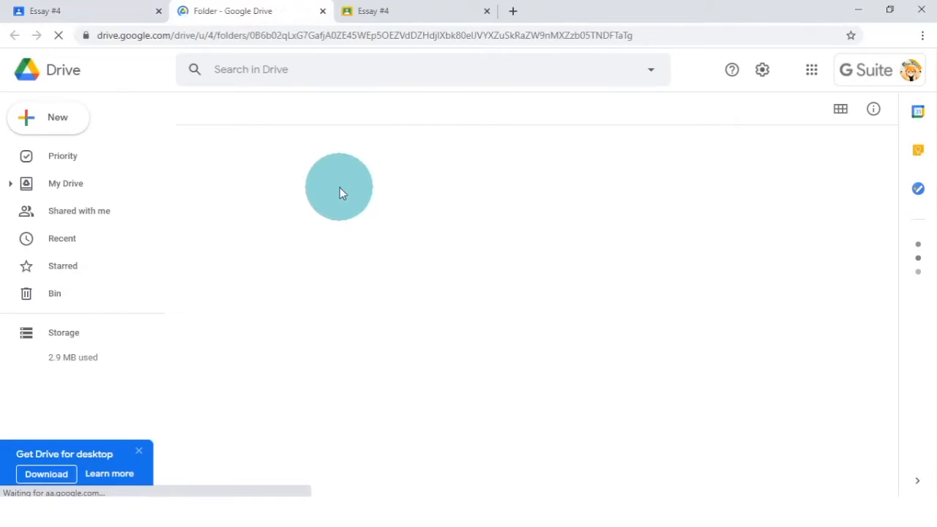
click(322, 12)
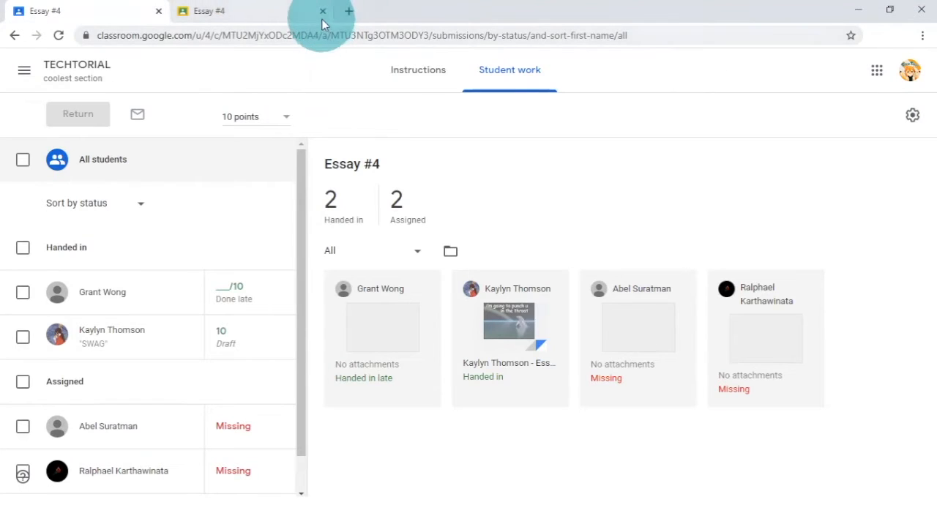
click(322, 11)
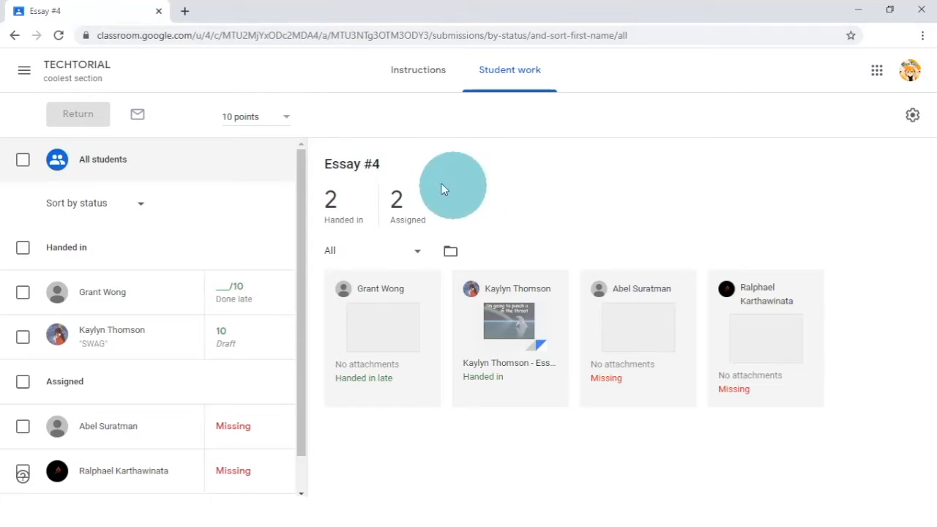
Check the sort options for the student list, keep Sort by status, and look over the grouped students
click(114, 211)
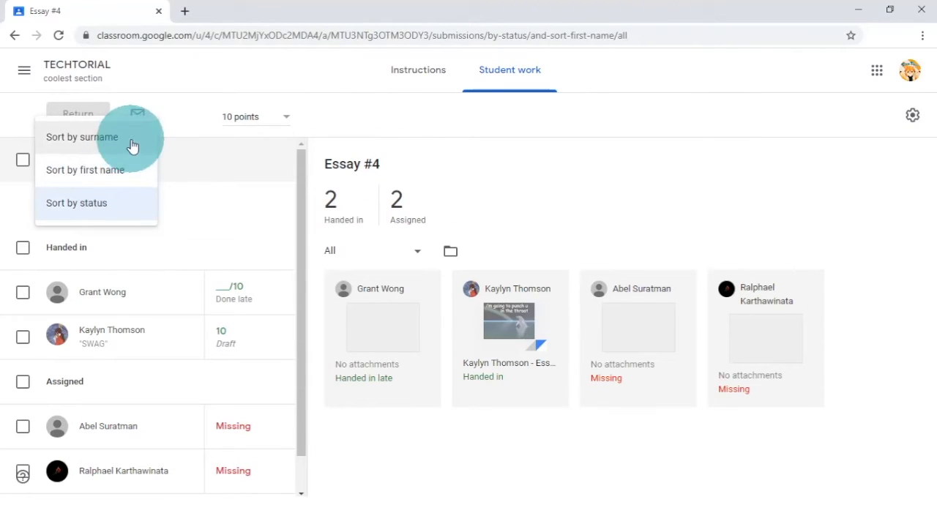
click(134, 207)
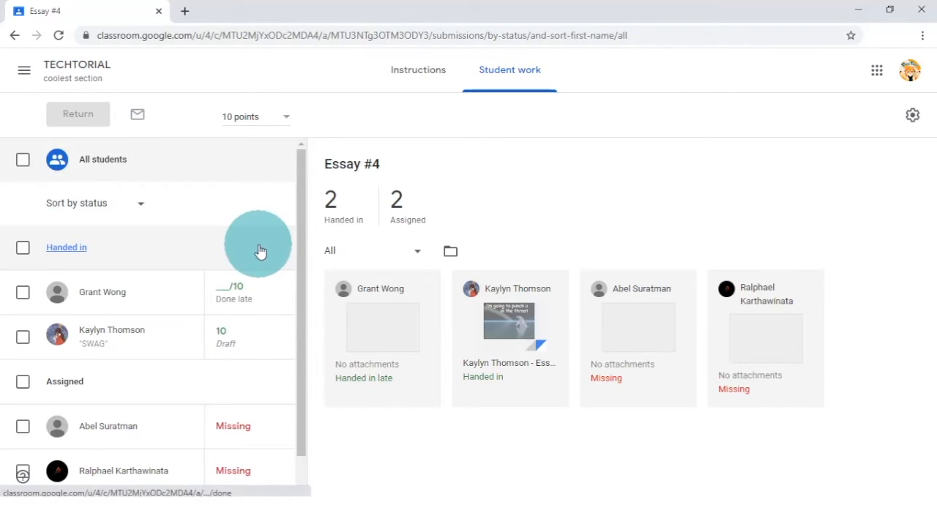
scroll(259, 251, down, 1)
scroll(259, 245, up, 1)
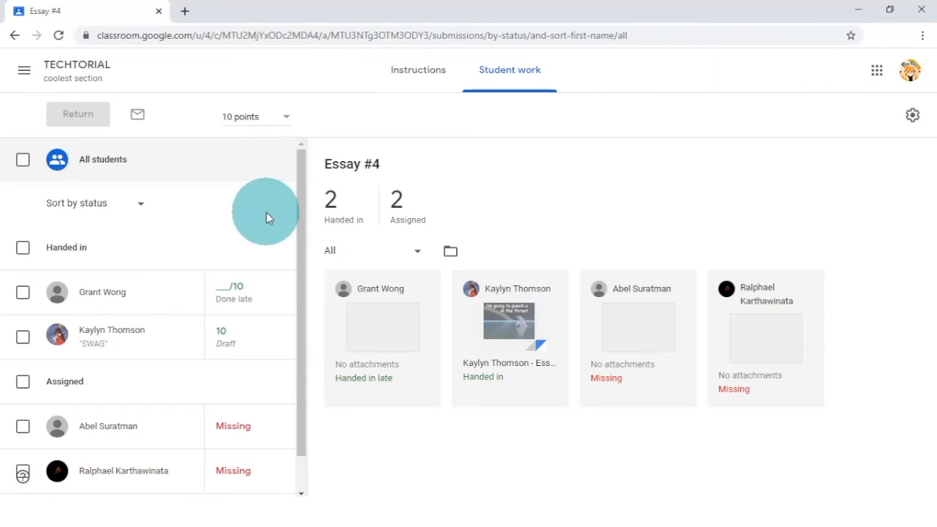
Open the second handed-in student's submission, review its rubric marks and private comment, and view its history
click(123, 336)
scroll(395, 336, down, 1)
scroll(395, 336, down, 1)
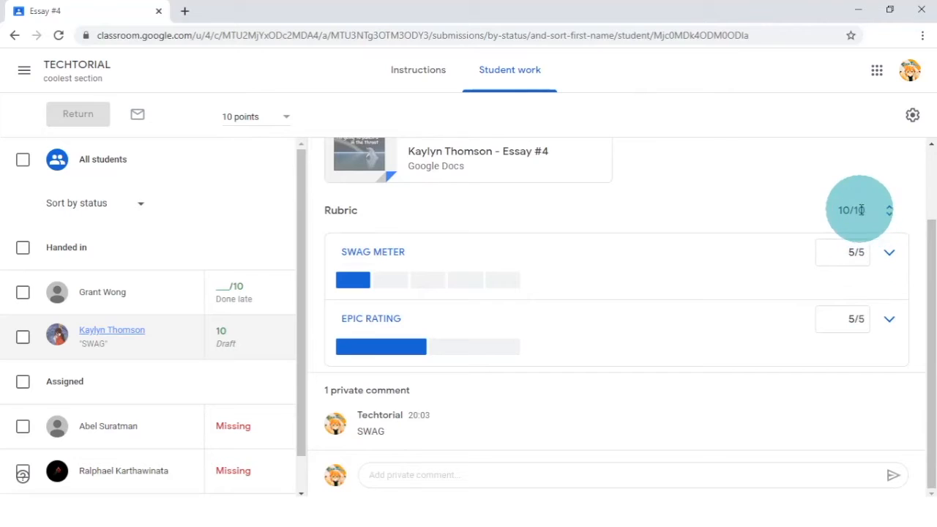
scroll(862, 210, up, 2)
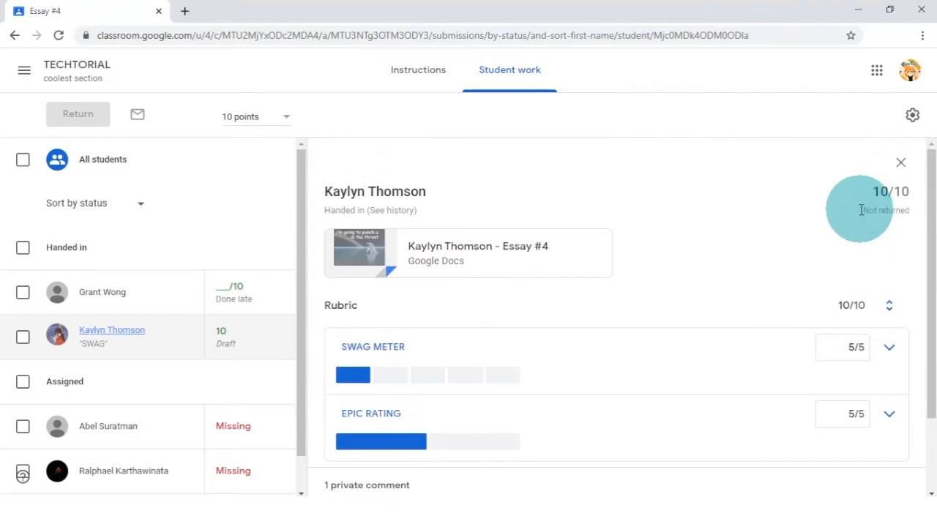
click(392, 211)
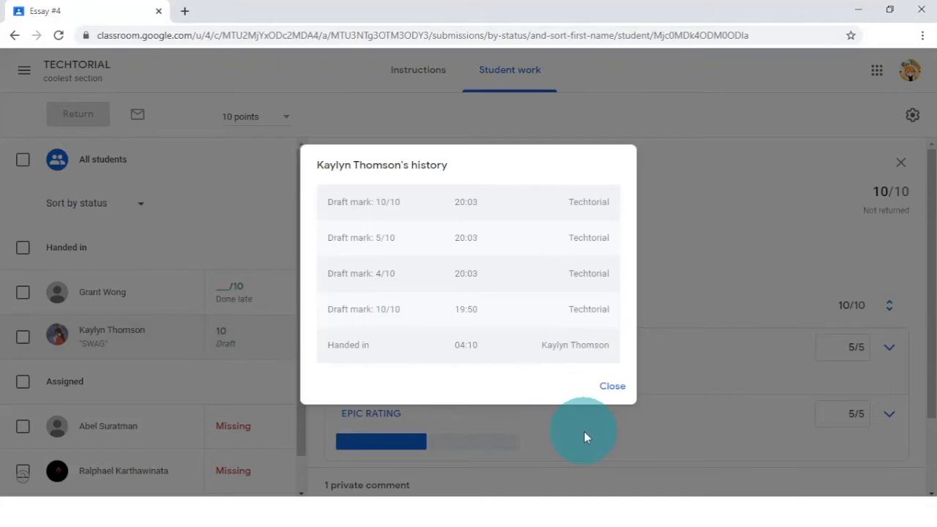
click(608, 392)
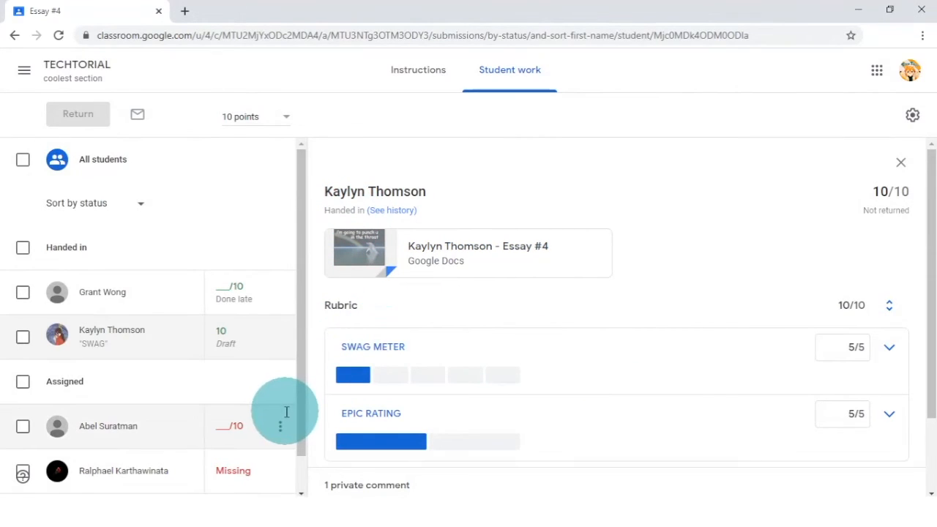
Open the submitted Essay #4 document in the grading view and examine the Mark field and its total points option
click(424, 256)
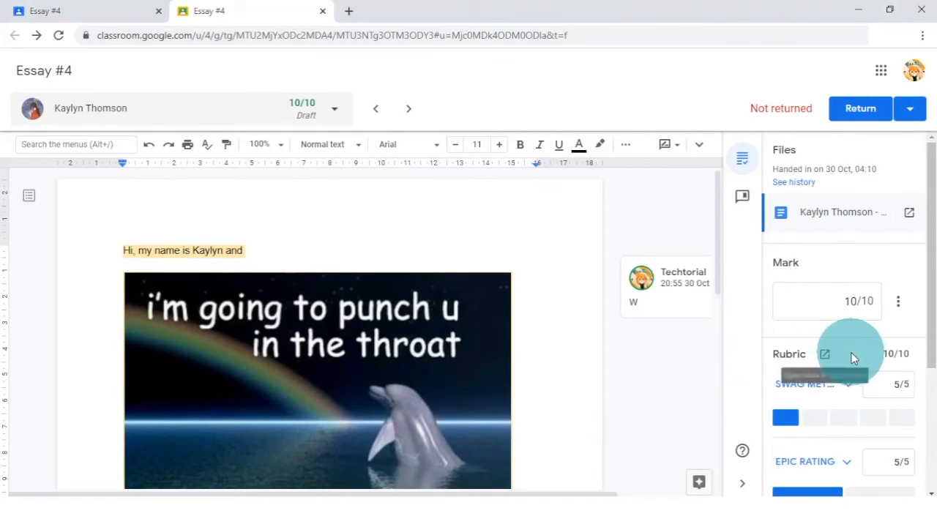
click(840, 303)
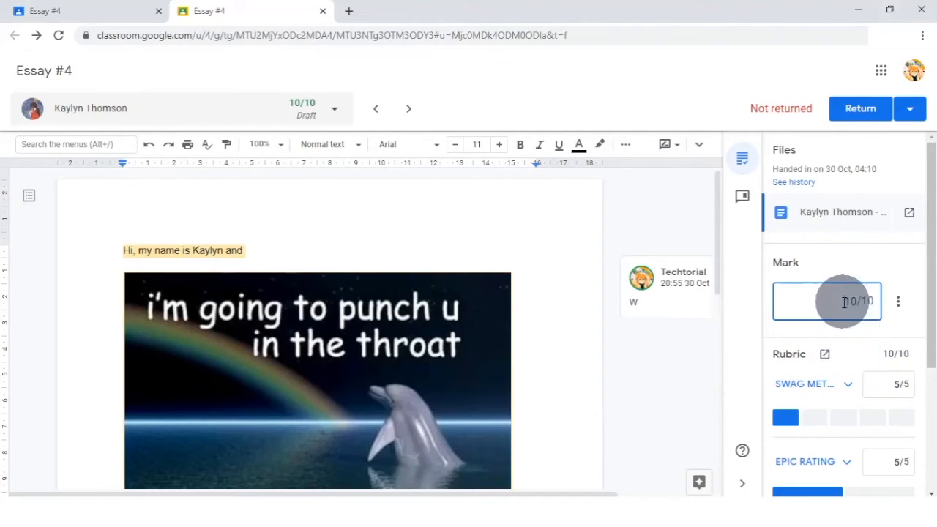
click(871, 335)
click(901, 294)
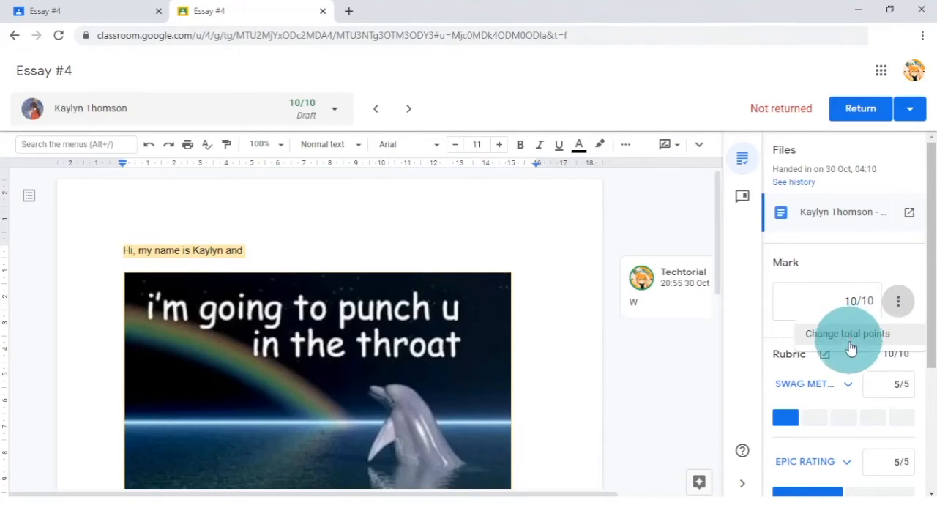
click(849, 353)
Review the rubric marks and the private comments section for the submission in the grading view
scroll(842, 380, down, 3)
click(806, 428)
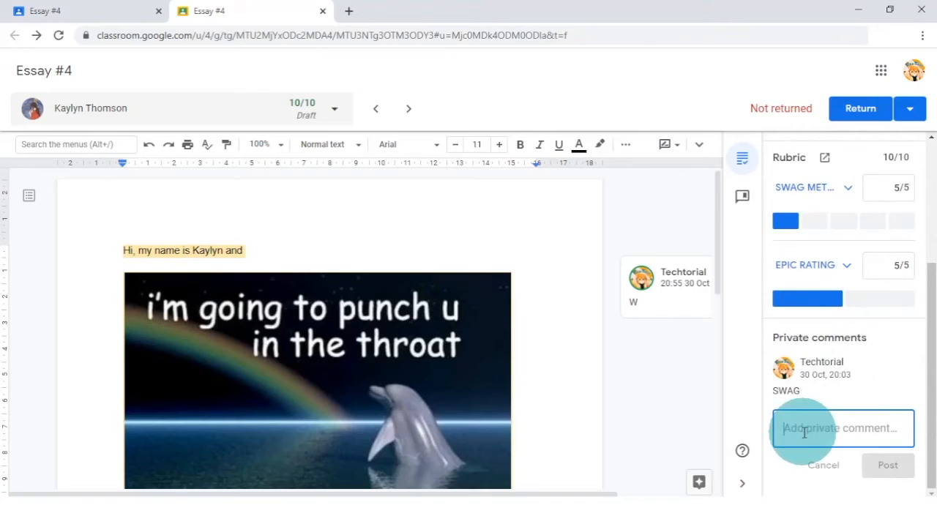
scroll(882, 367, up, 3)
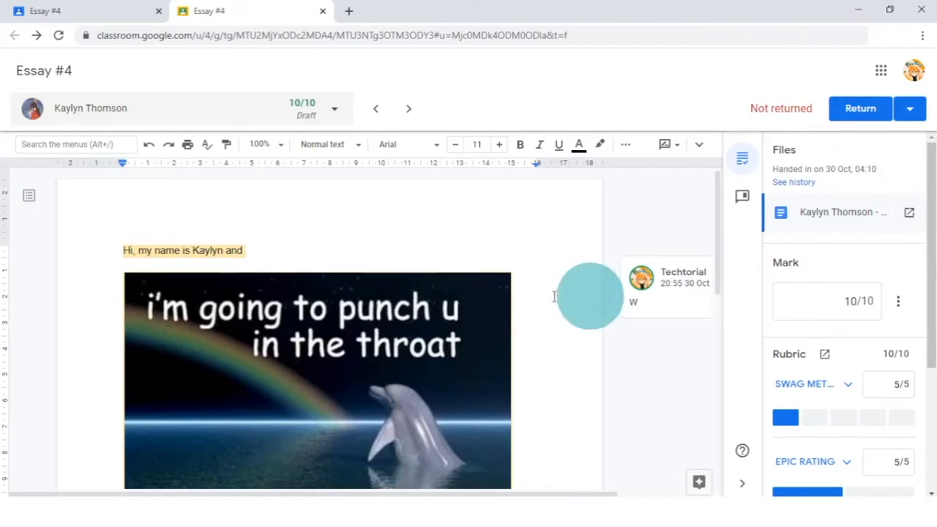
Comment "Good Intro!" on the document's opening line and return to the submission's files and mark details
click(322, 249)
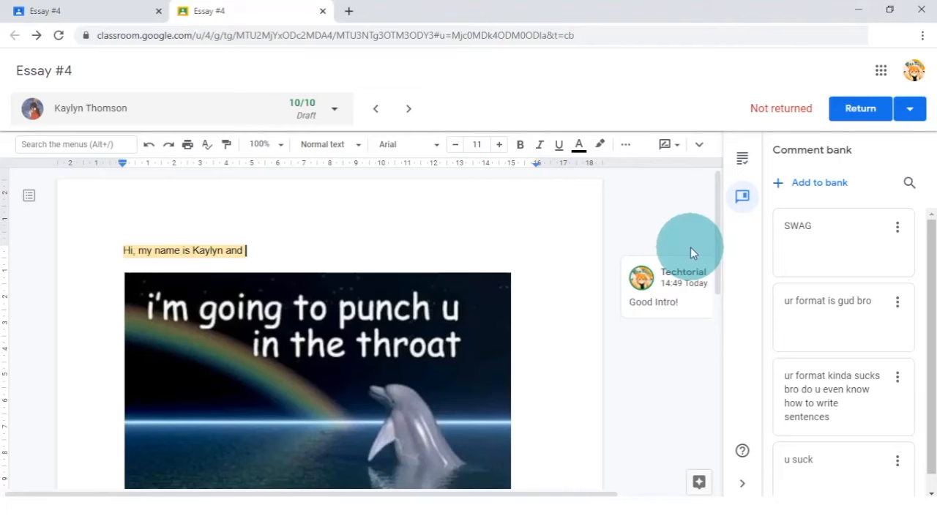
click(743, 158)
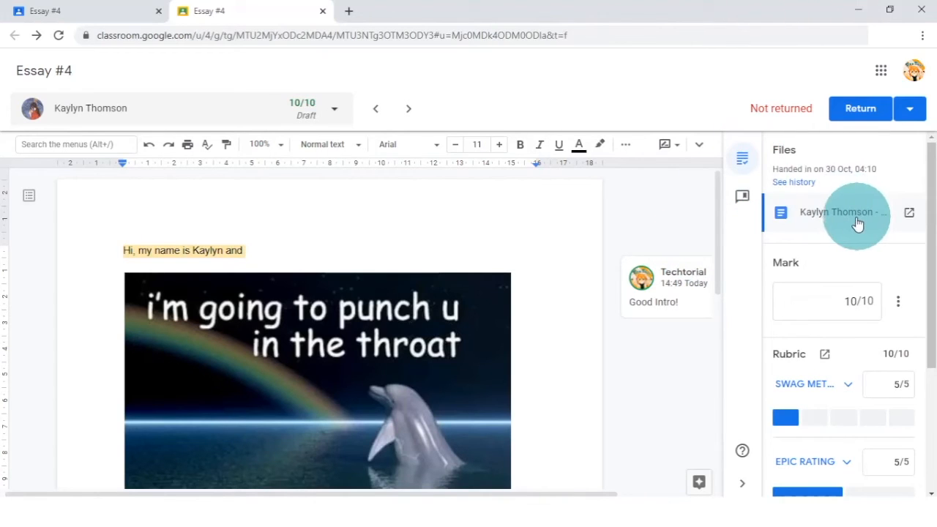
Add two comments, "Cool!" and "Great Work!", to the comment bank in one go
click(742, 197)
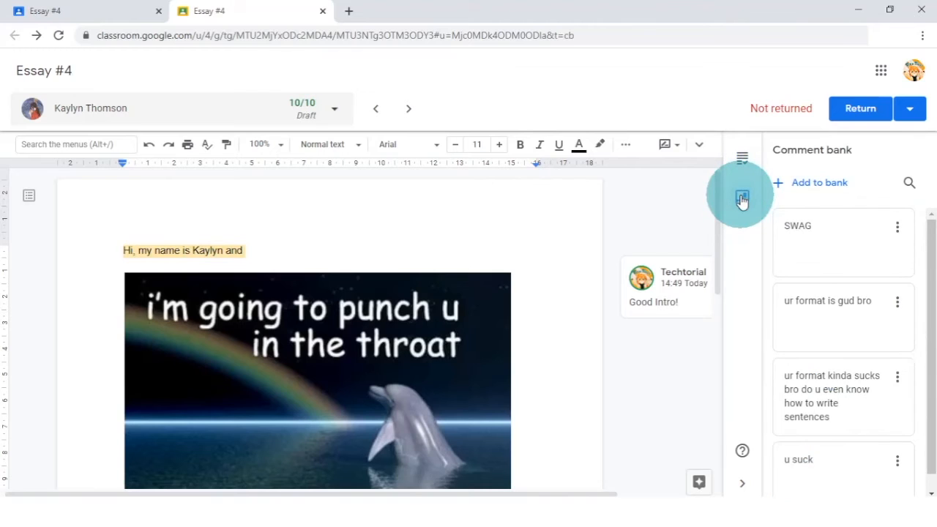
click(798, 183)
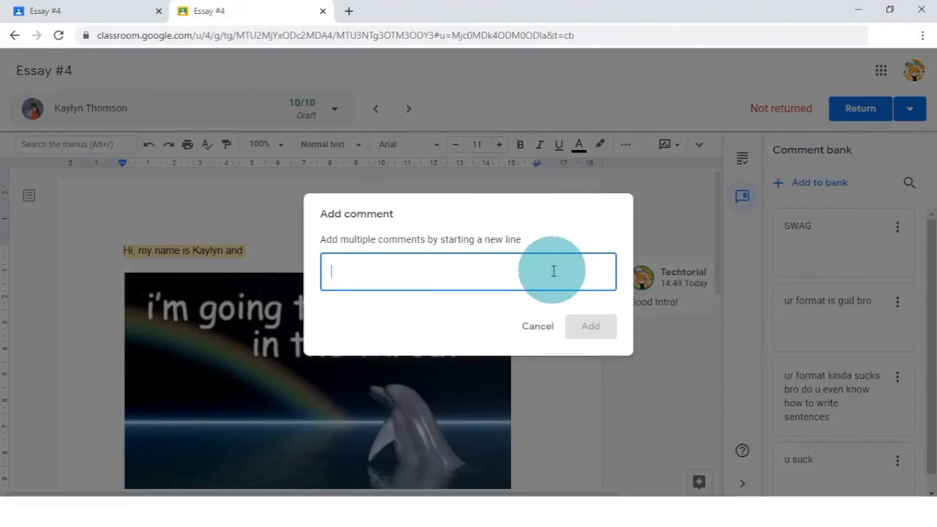
text(Cool!)
key(Return)
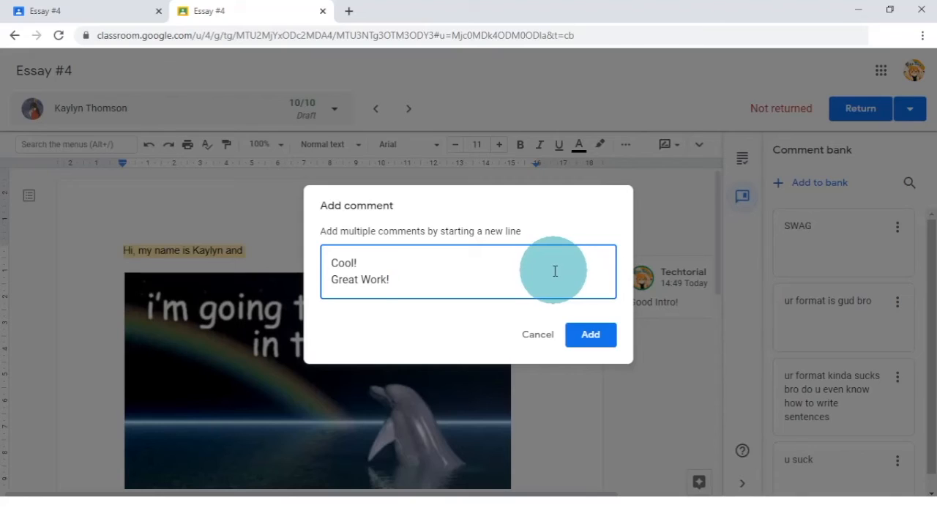
click(585, 336)
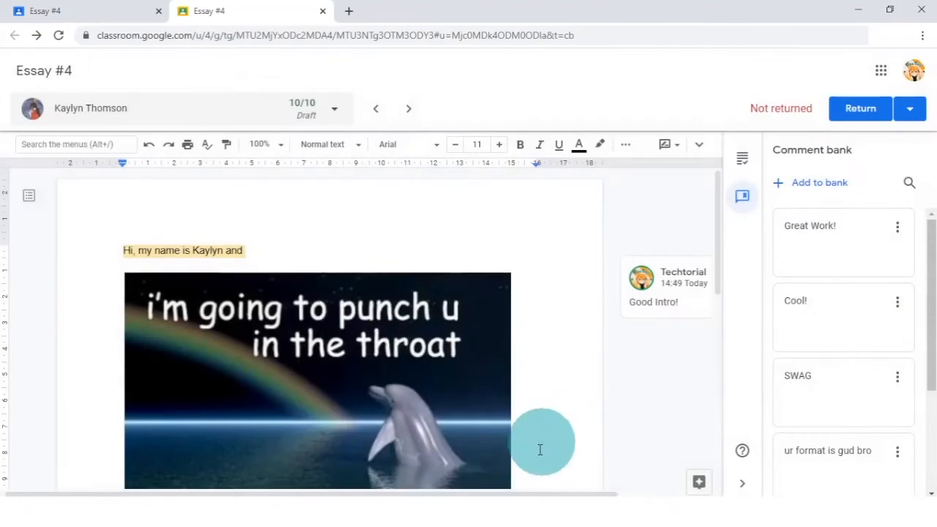
Save the document's existing "Good Intro!" comment to the comment bank
drag(521, 495, 628, 494)
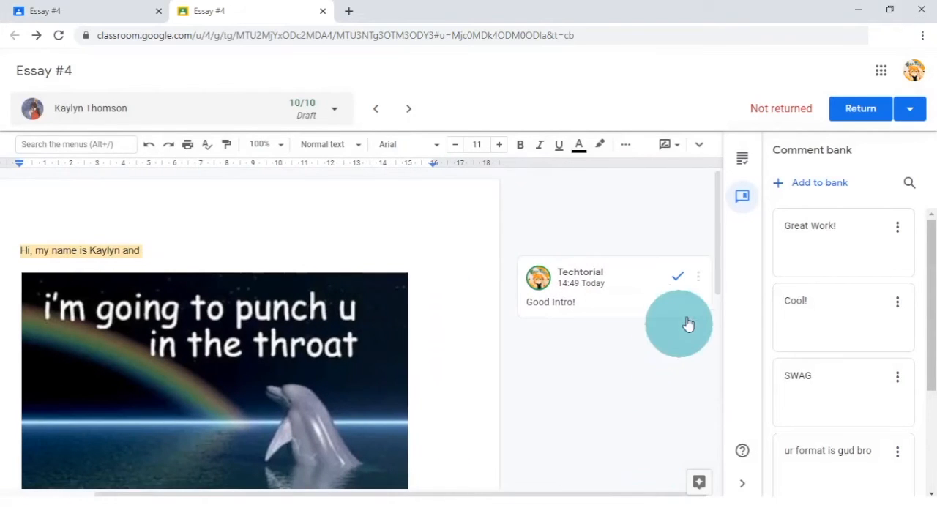
click(699, 278)
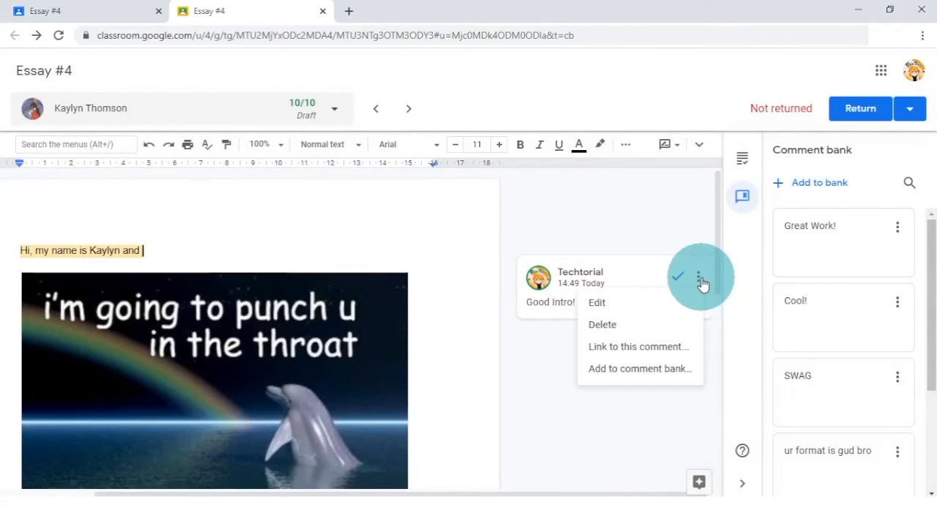
click(646, 368)
click(593, 328)
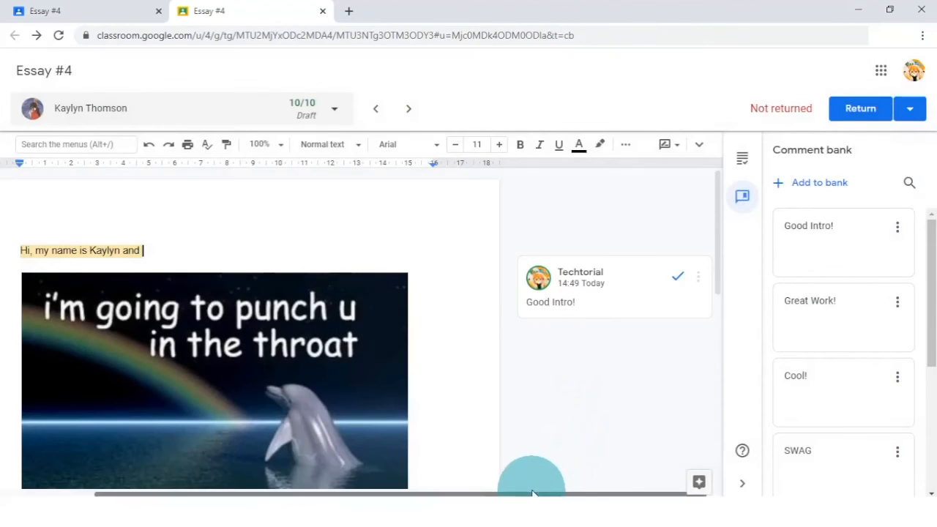
Start a comment on the dolphin image and enter "Good" to bring up matching comment bank suggestions
drag(532, 494, 507, 490)
scroll(505, 426, down, 3)
scroll(517, 416, up, 2)
click(458, 372)
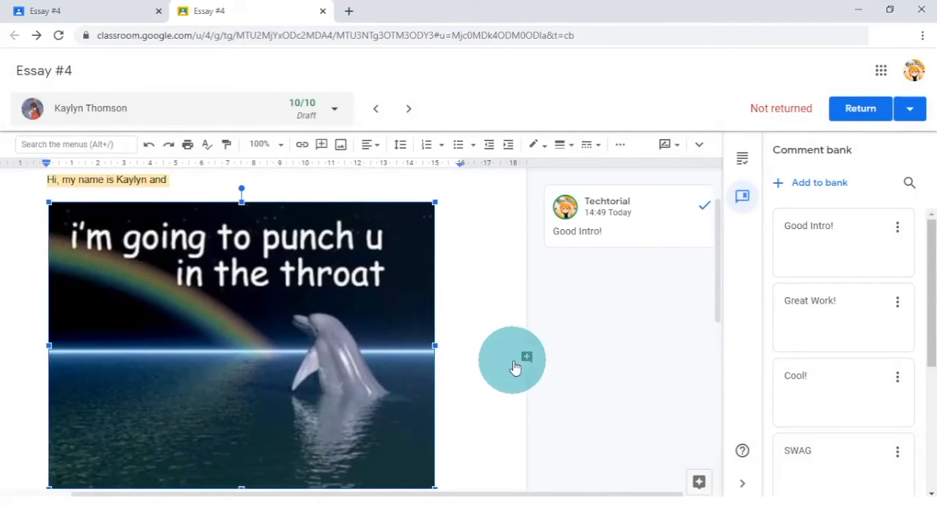
click(524, 356)
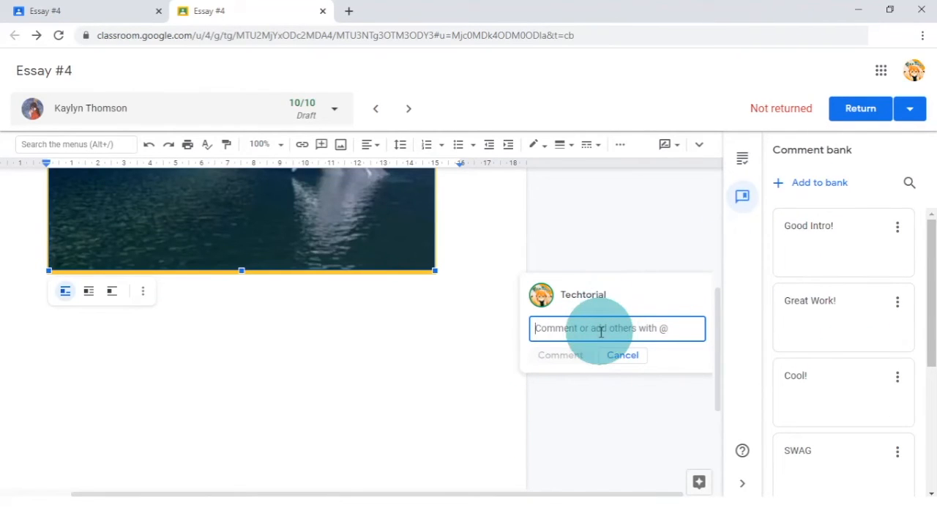
text(Good)
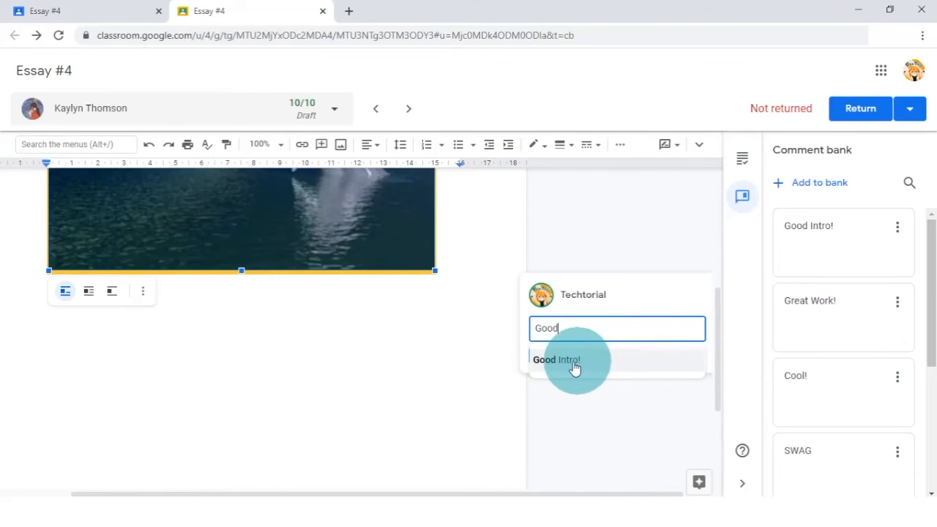
Check the options for the "Good Intro!" bank entry and search the comment bank for "SW"
click(897, 228)
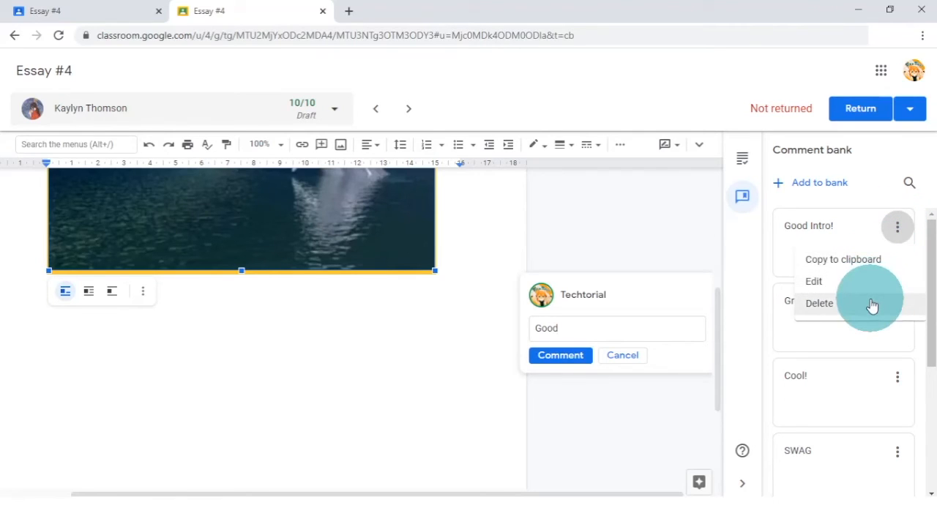
click(901, 226)
click(909, 186)
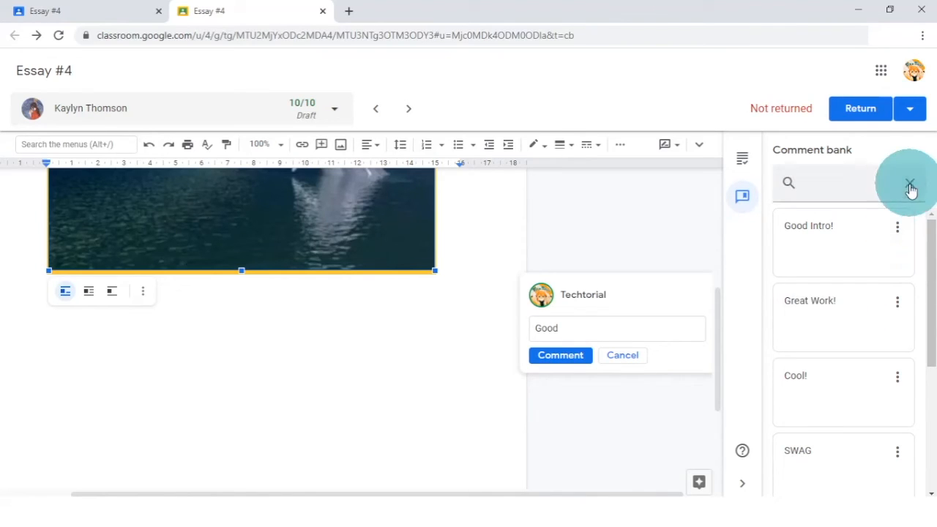
text(SW)
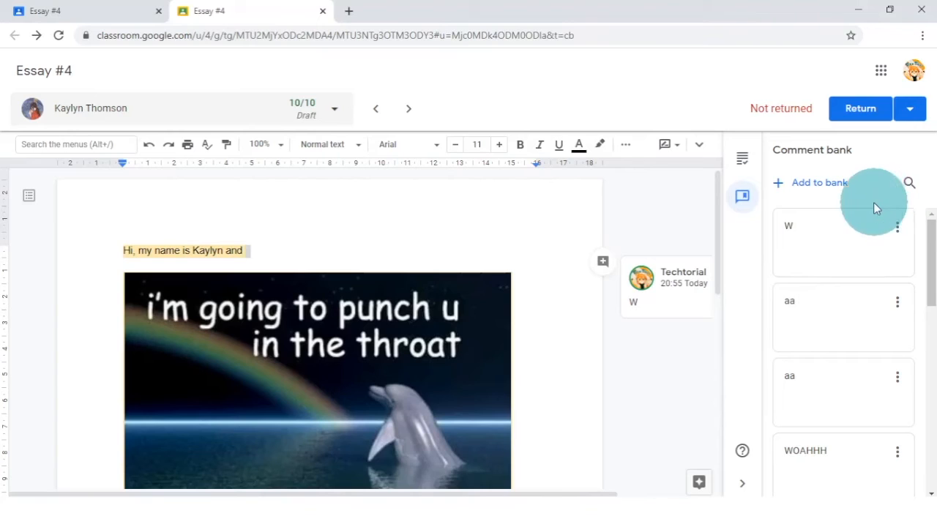
View the return options and the Return multiple submissions dialog, without returning any work
click(911, 110)
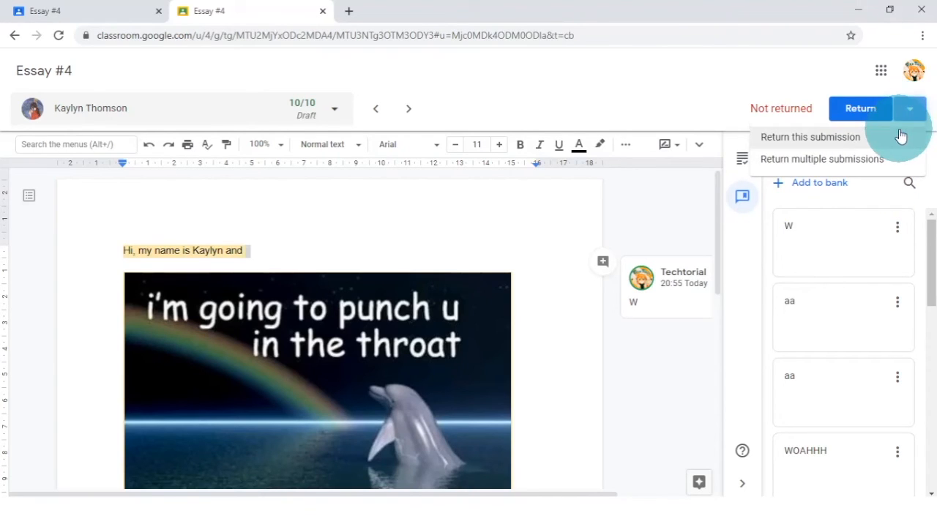
click(893, 167)
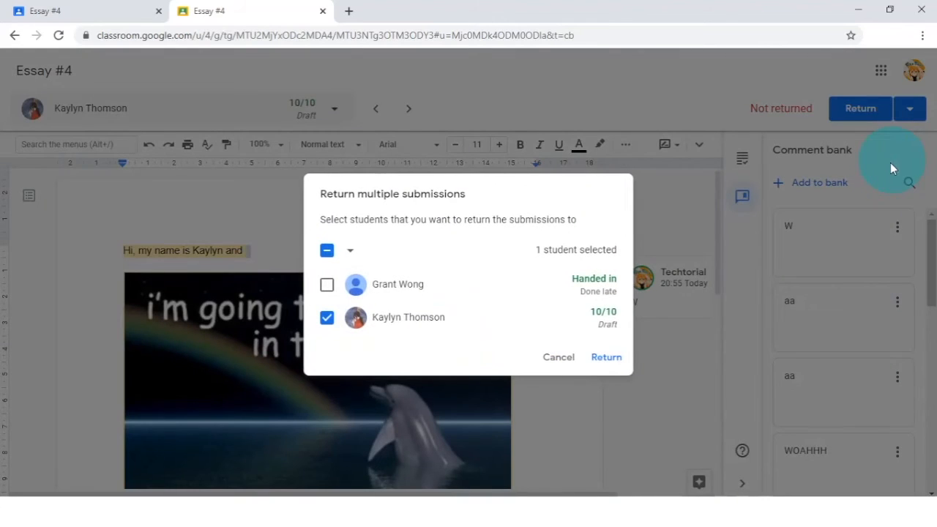
click(550, 363)
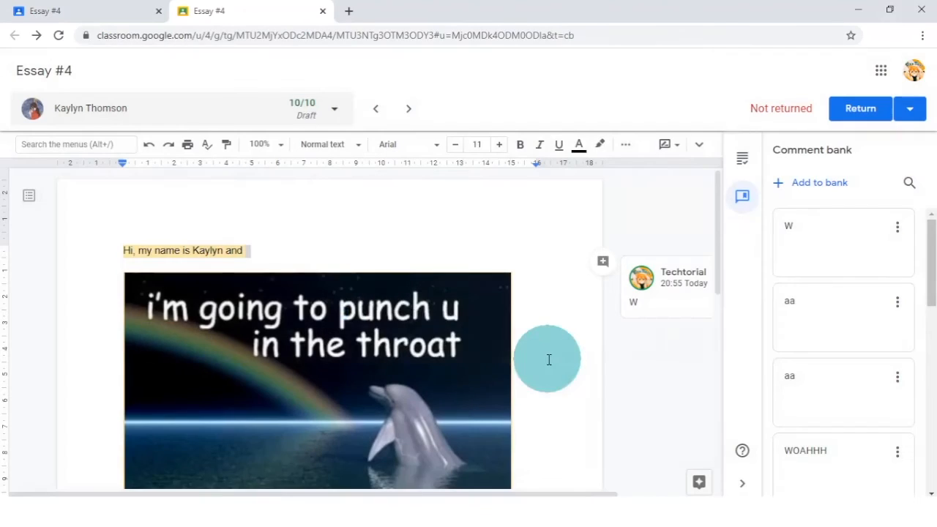
Switch to the previous student's submission and try sorting the student list by surname and by status
click(376, 110)
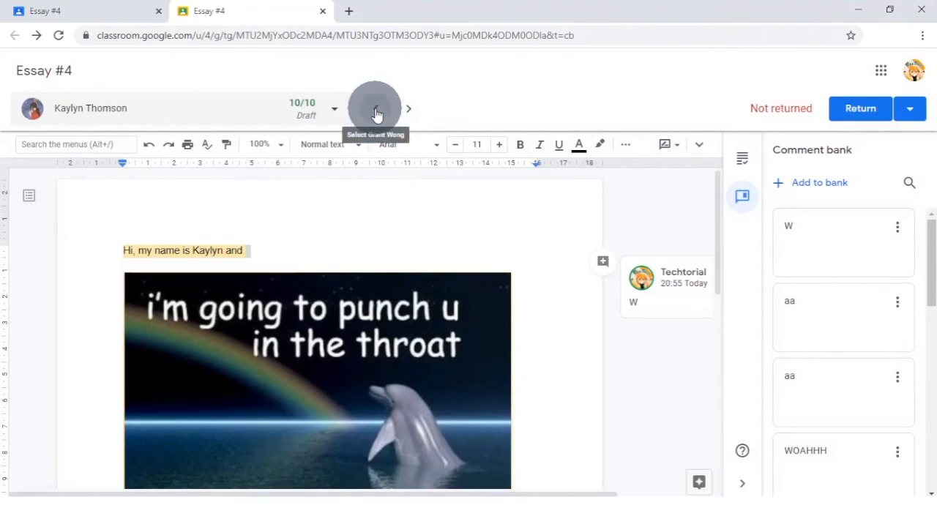
click(337, 111)
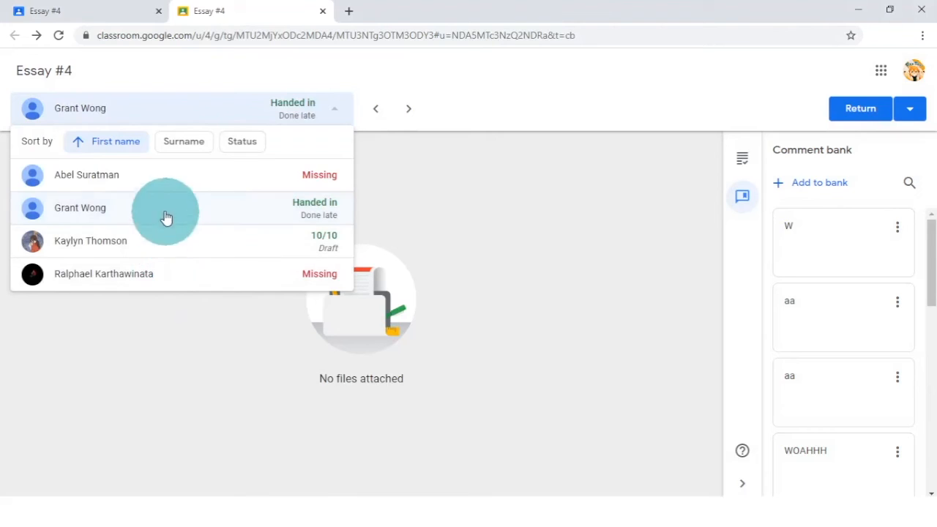
click(183, 147)
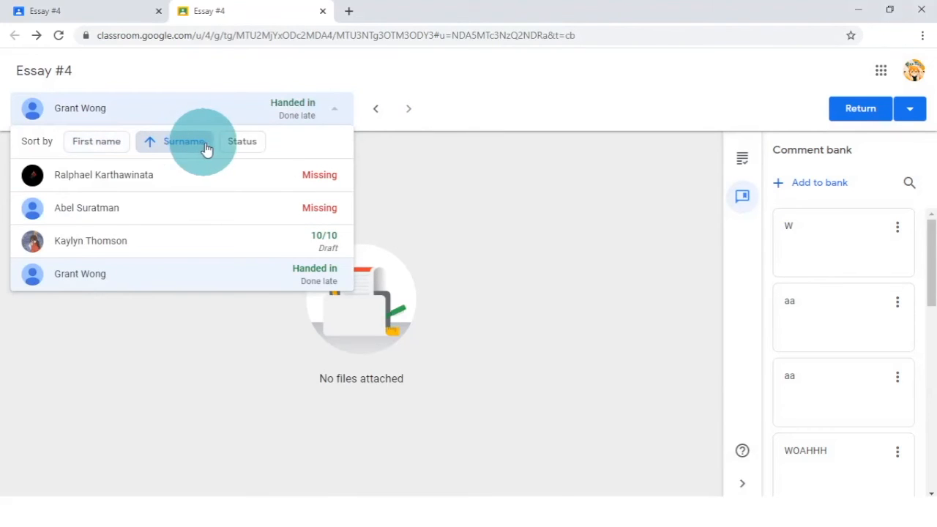
click(236, 147)
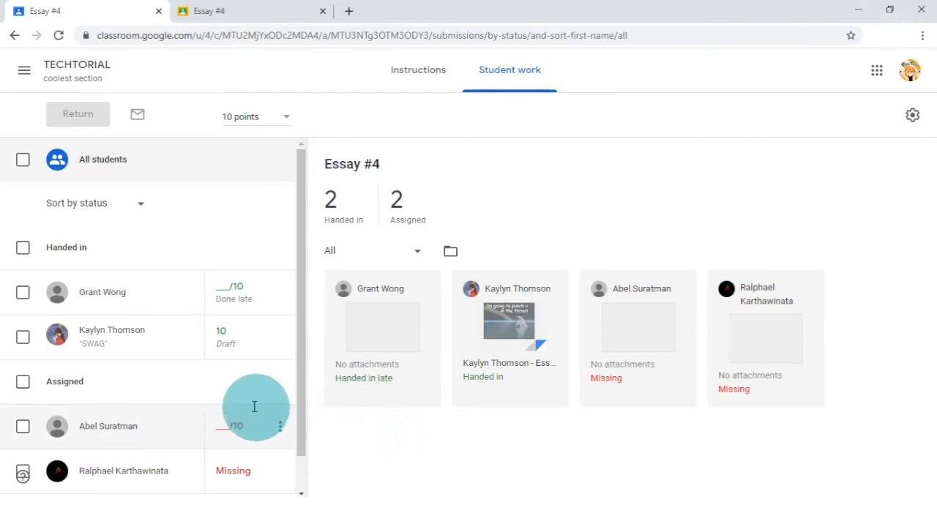
In the student work list, show the Return option for the second handed-in student's draft mark
click(232, 335)
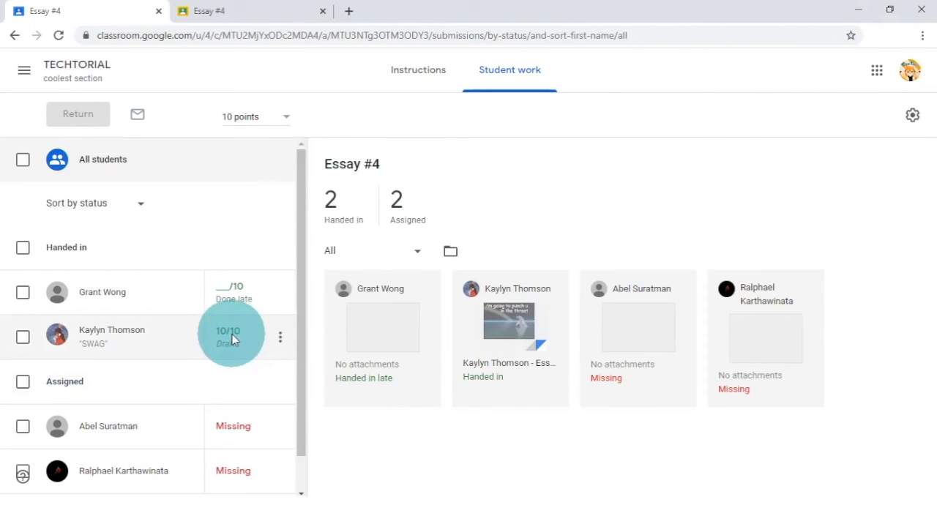
click(281, 342)
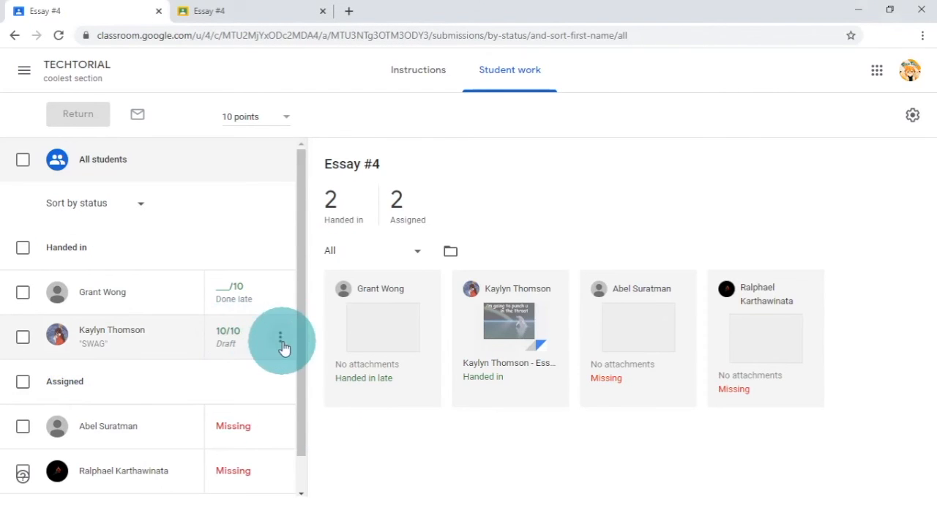
click(281, 341)
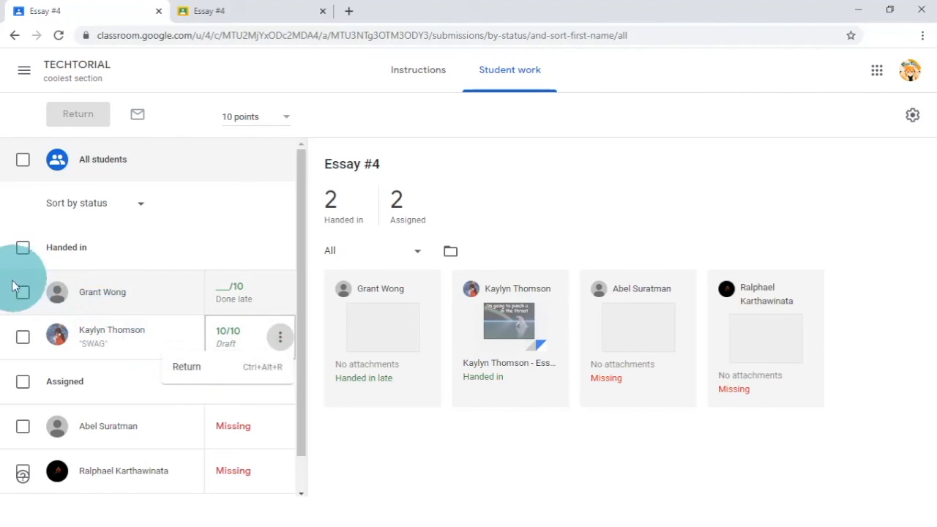
Select both students in the Handed in group
click(20, 303)
click(23, 304)
click(22, 335)
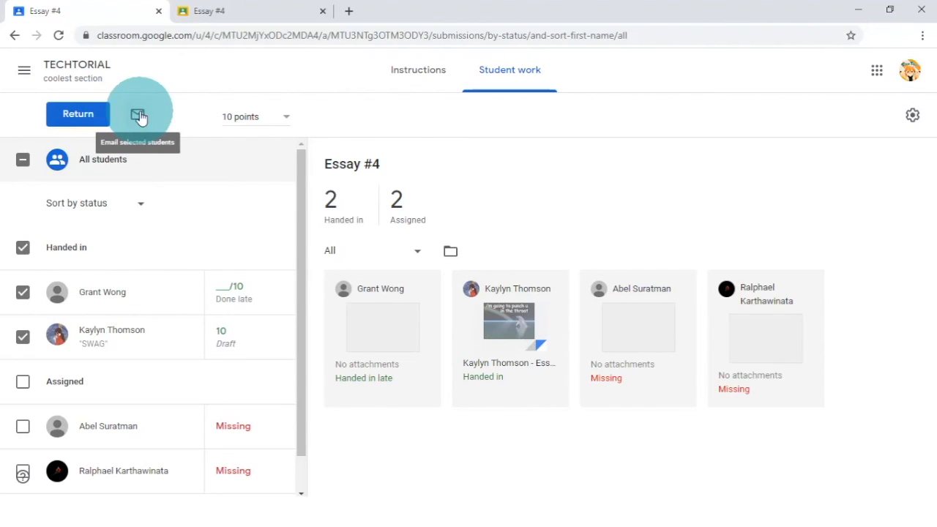
Check the assignment's total points choices, keep 10 points, and open the options for exporting marks
click(282, 117)
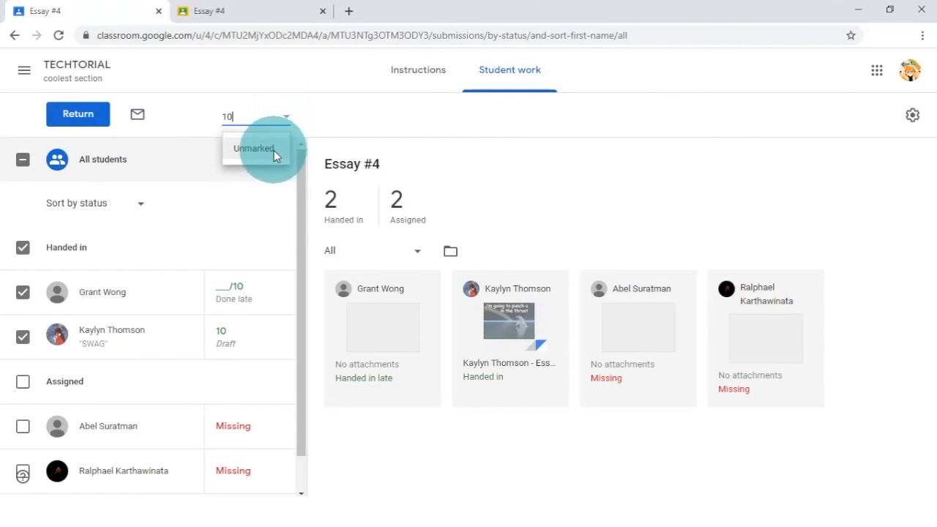
click(369, 129)
click(369, 130)
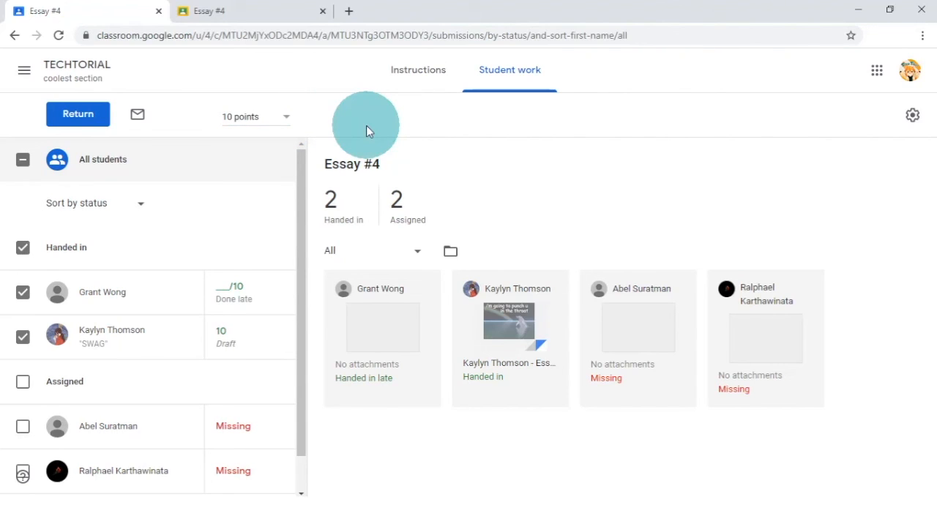
click(908, 126)
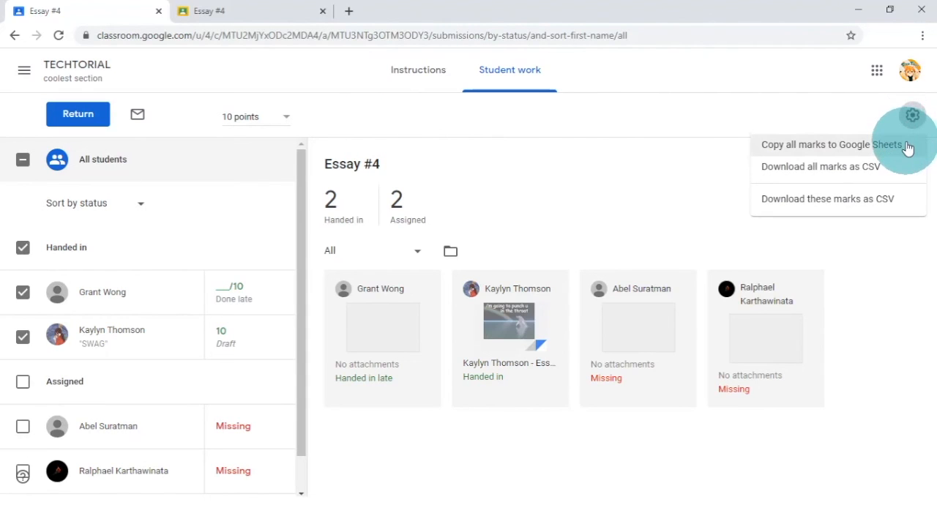